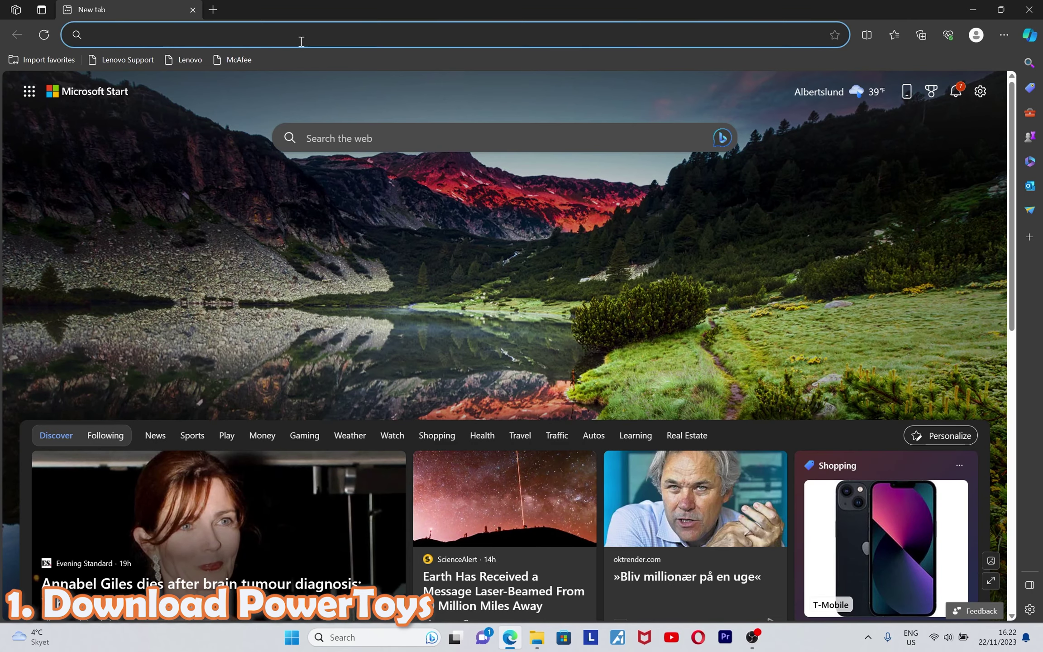
Search the web for 'powertoys windows 11' from the Edge address bar.
click(299, 34)
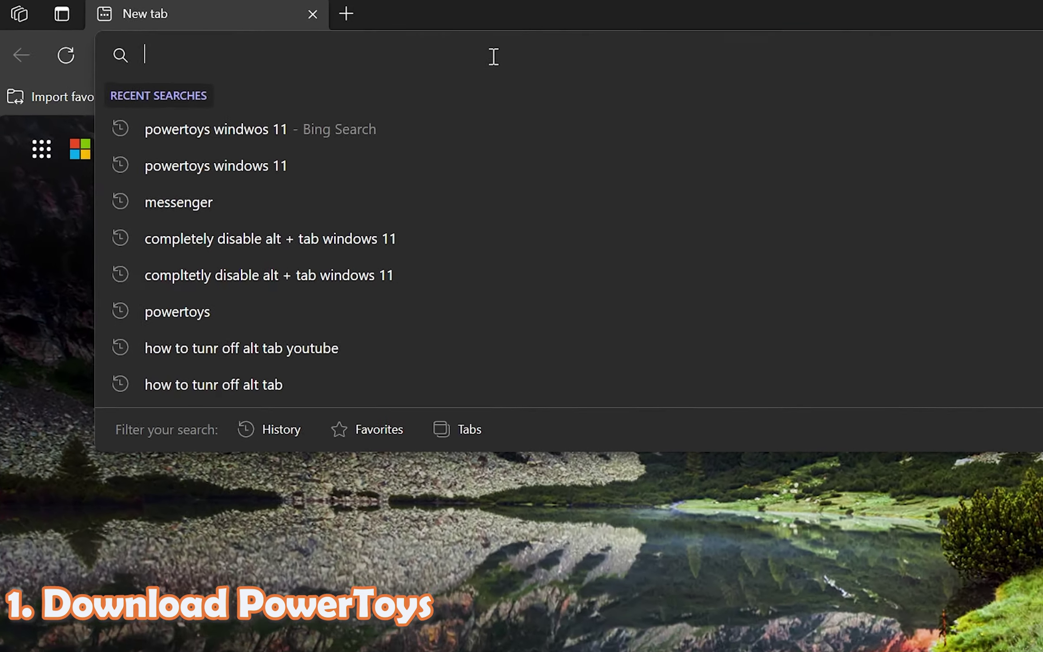
text(po)
text(werto)
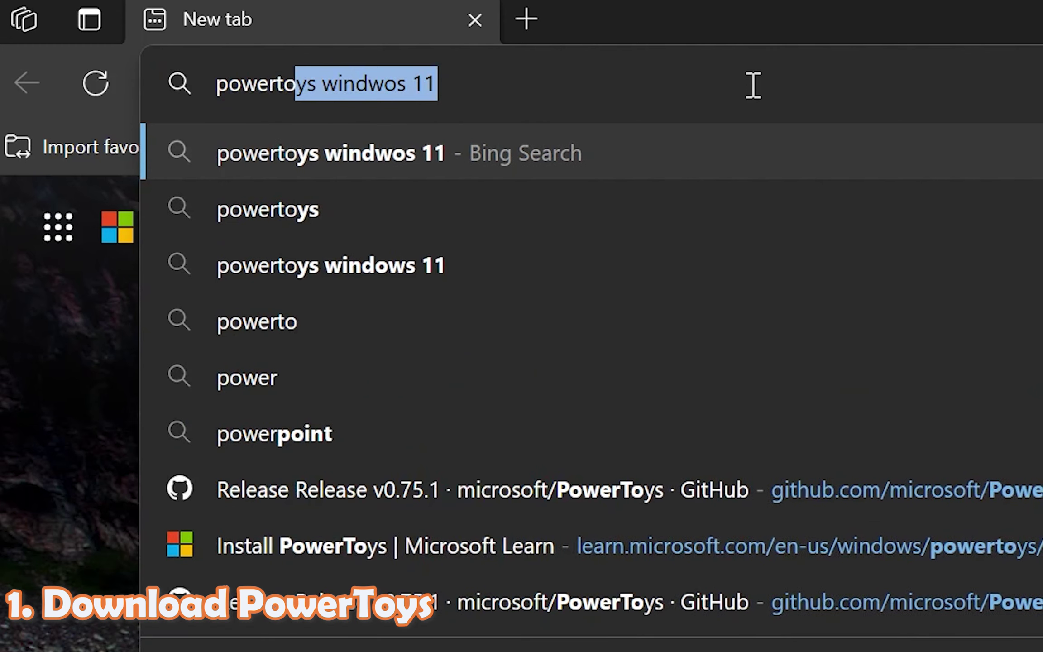
text(ys)
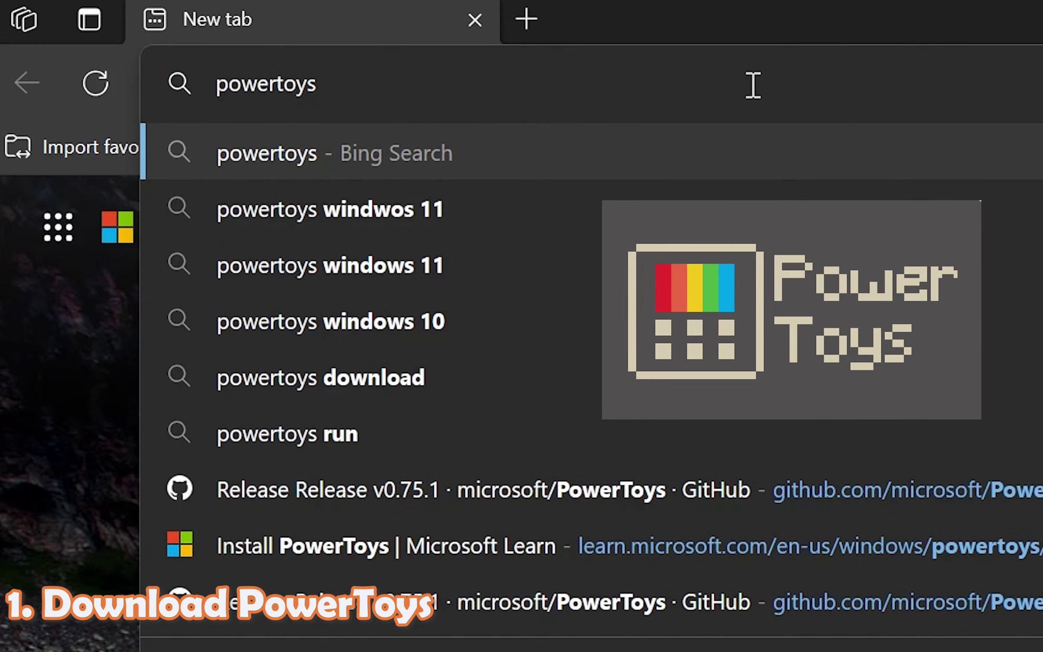
text( windwos )
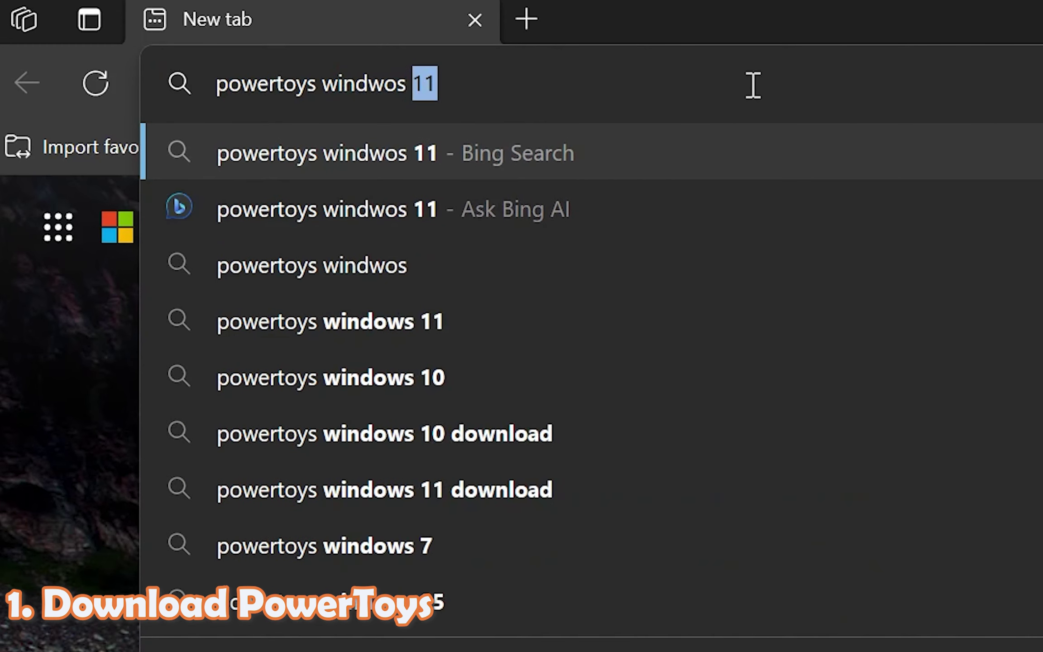
text(11)
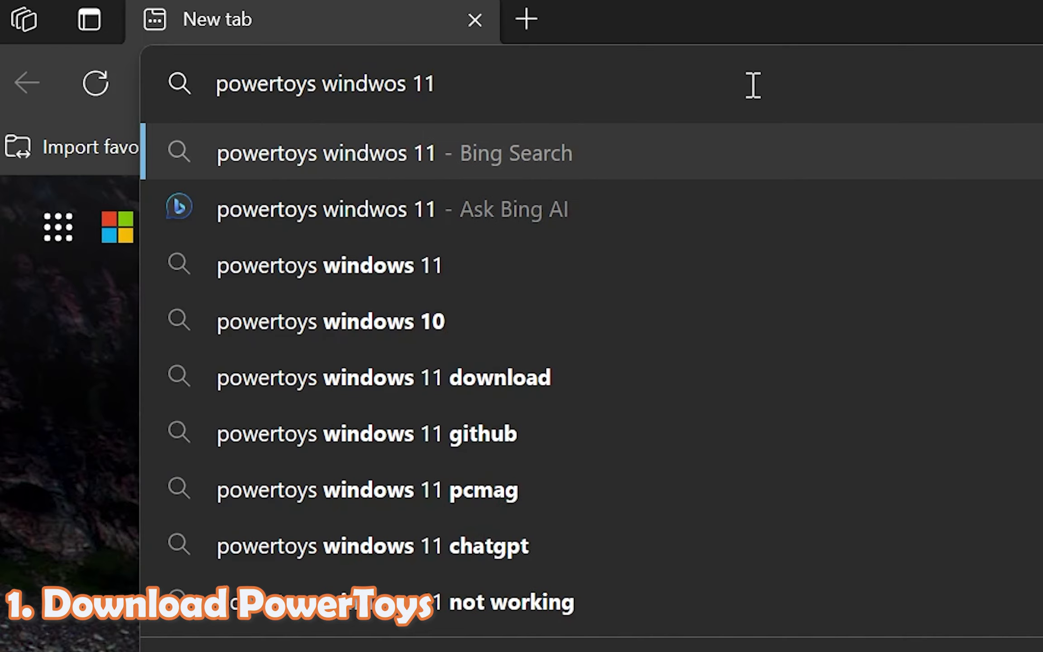
key(Return)
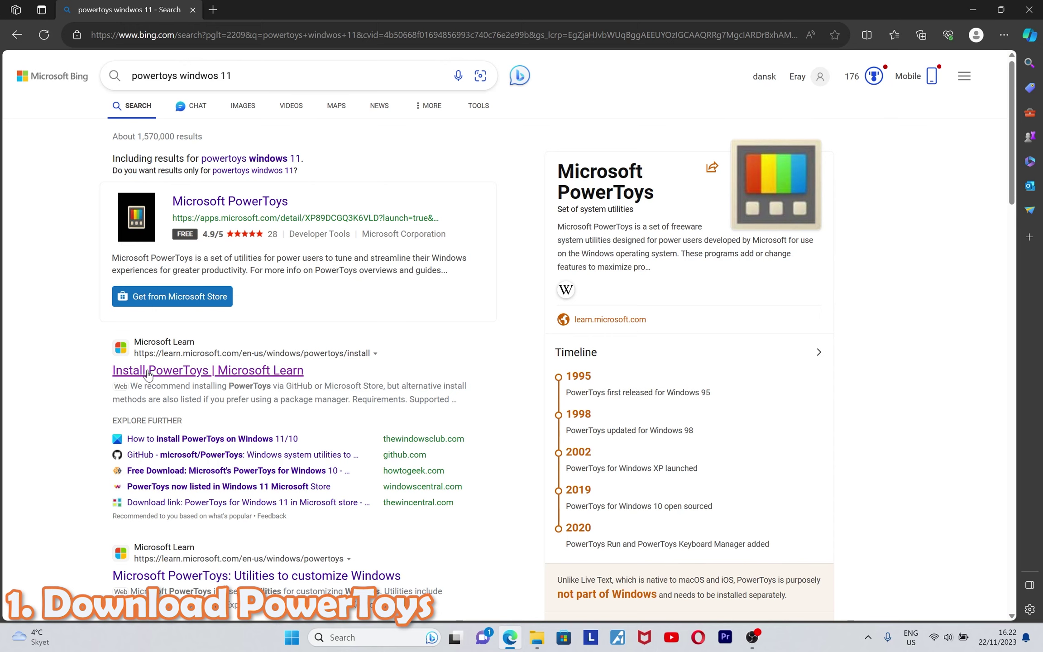
Open the Microsoft Learn install guide and go to the PowerToys v0.75.1 GitHub release.
click(174, 372)
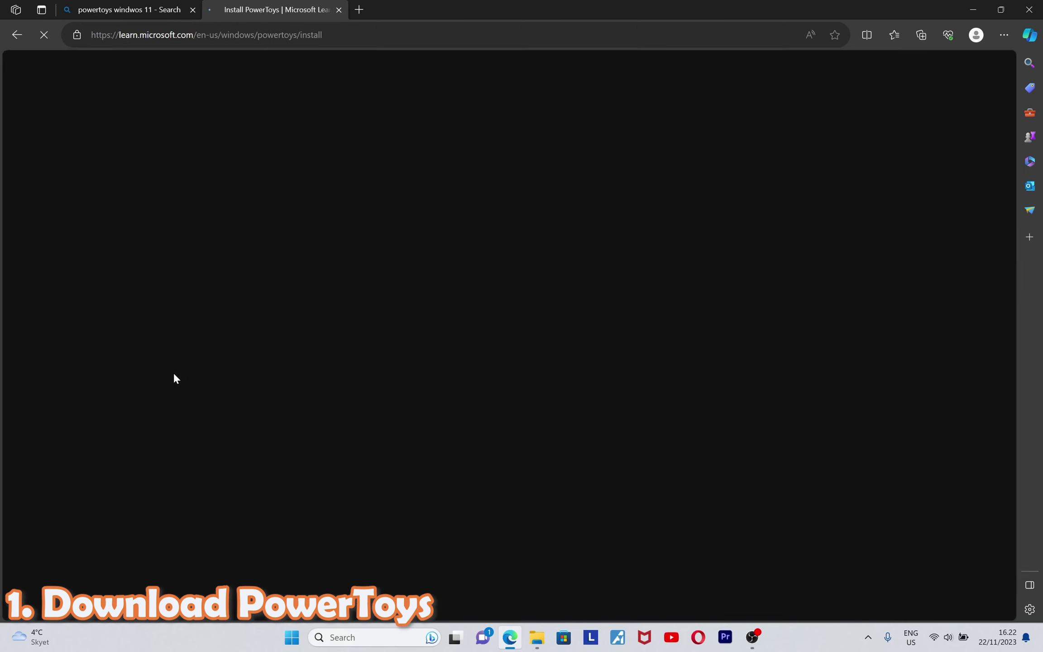
scroll(384, 338, down, 5)
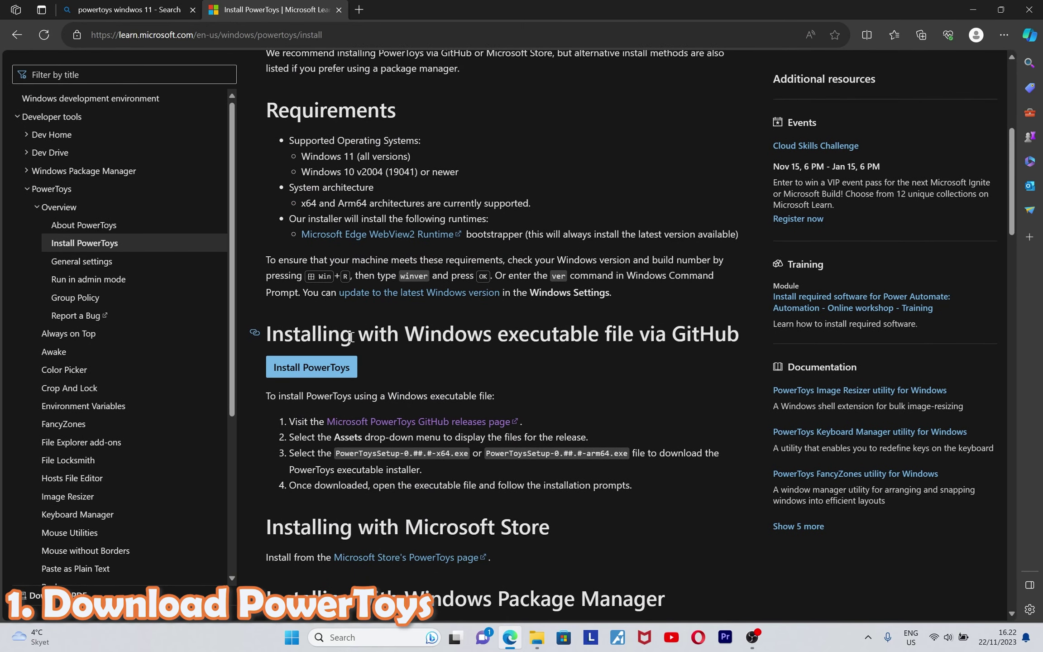
click(309, 368)
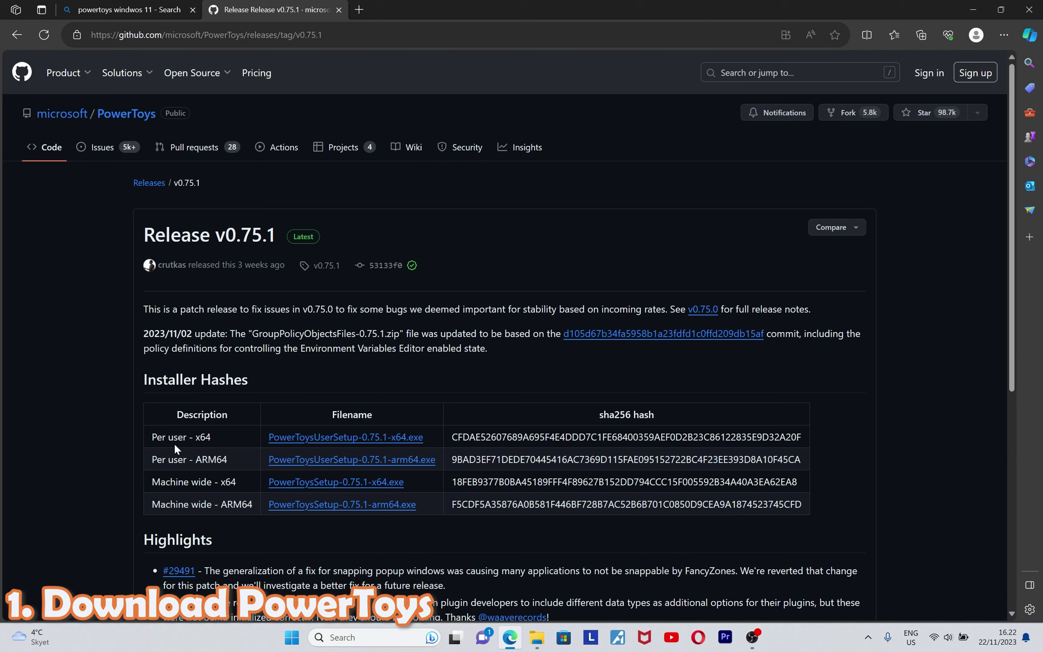
Compare the per-user x64 and ARM64 installer rows, then start and cancel the x64 download.
drag(155, 438, 427, 437)
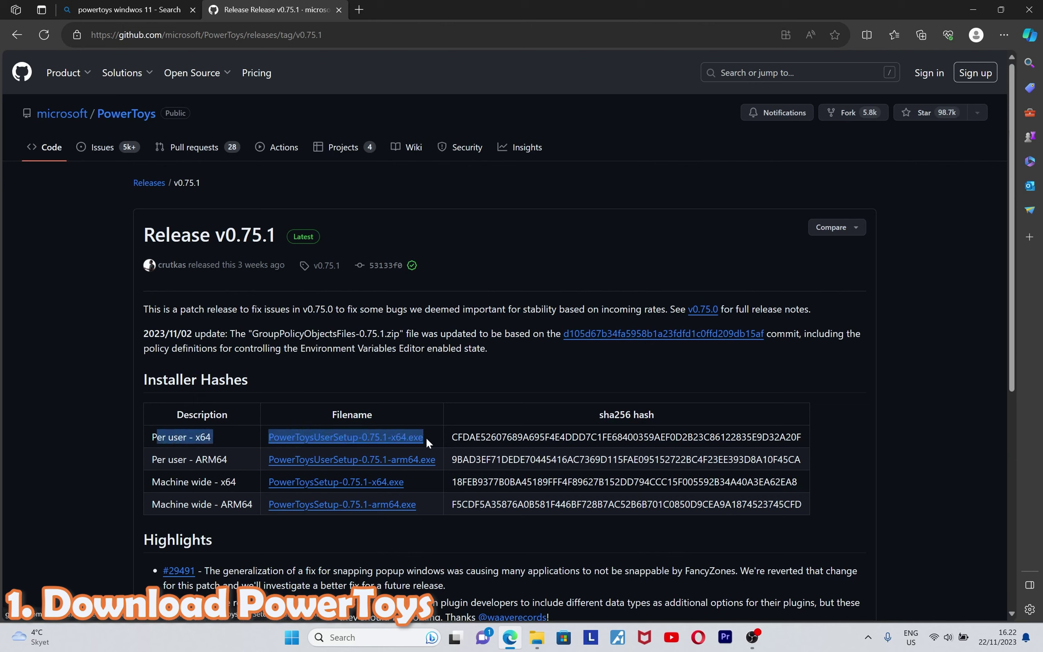
click(196, 463)
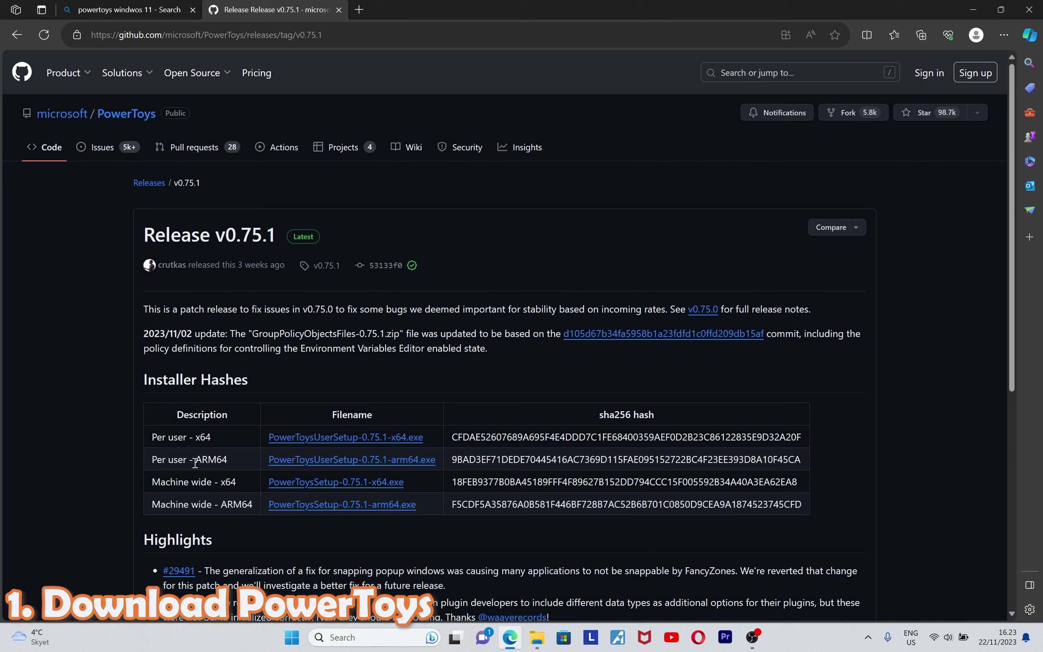
drag(152, 461, 434, 462)
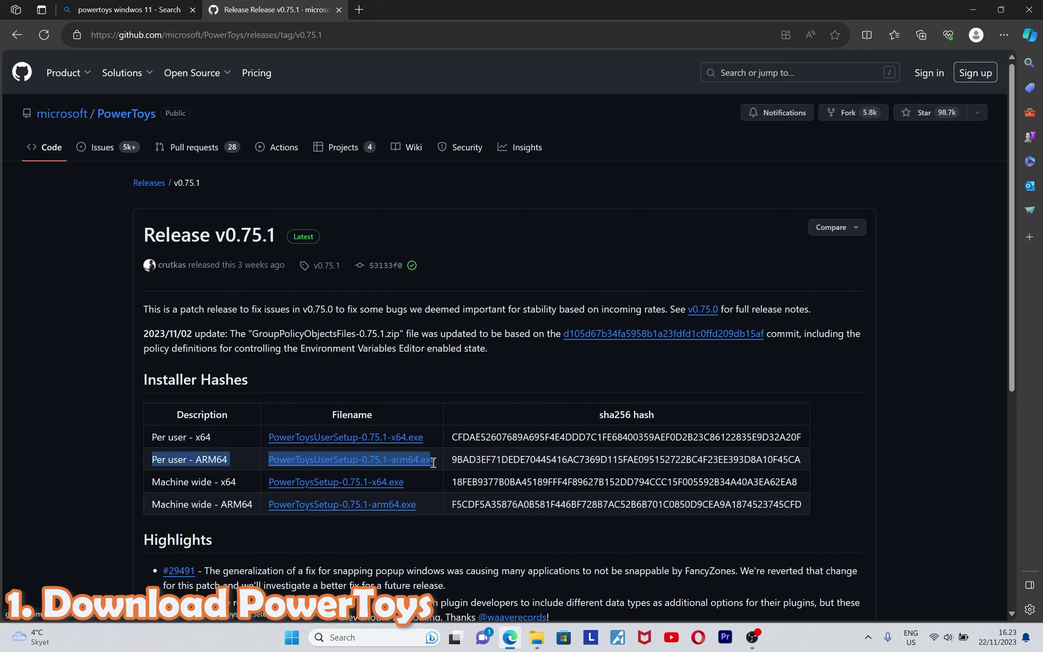
click(260, 413)
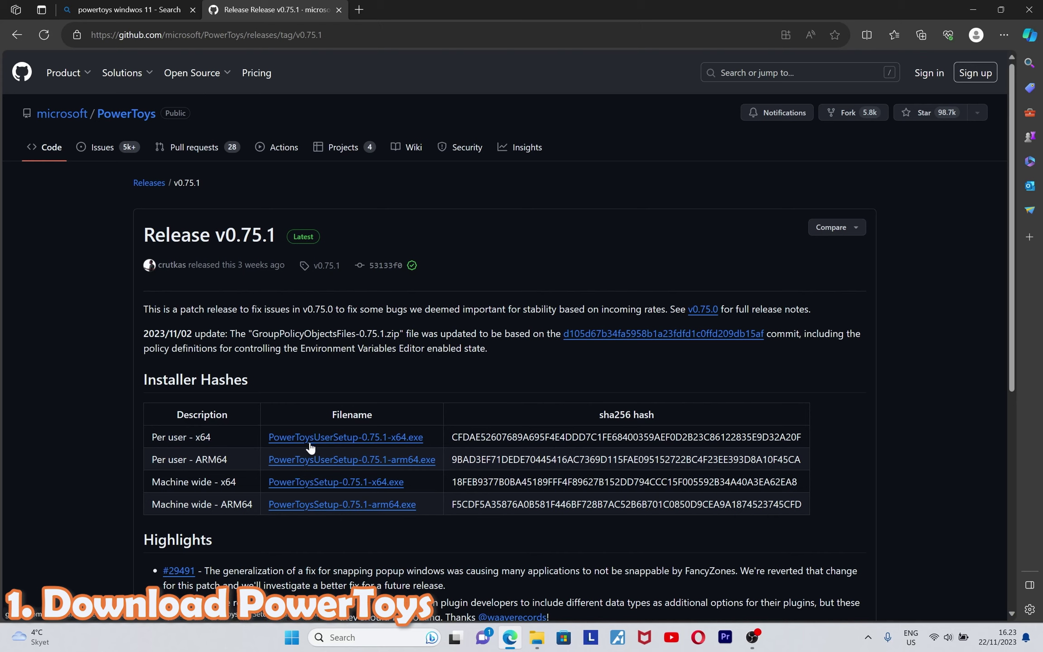
click(311, 441)
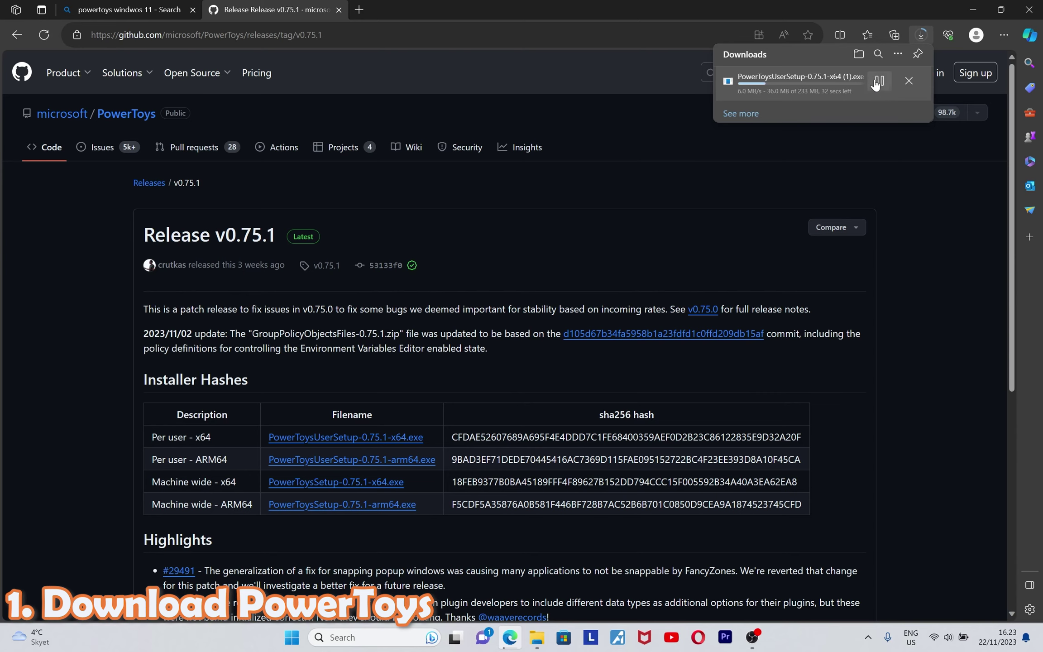
click(909, 81)
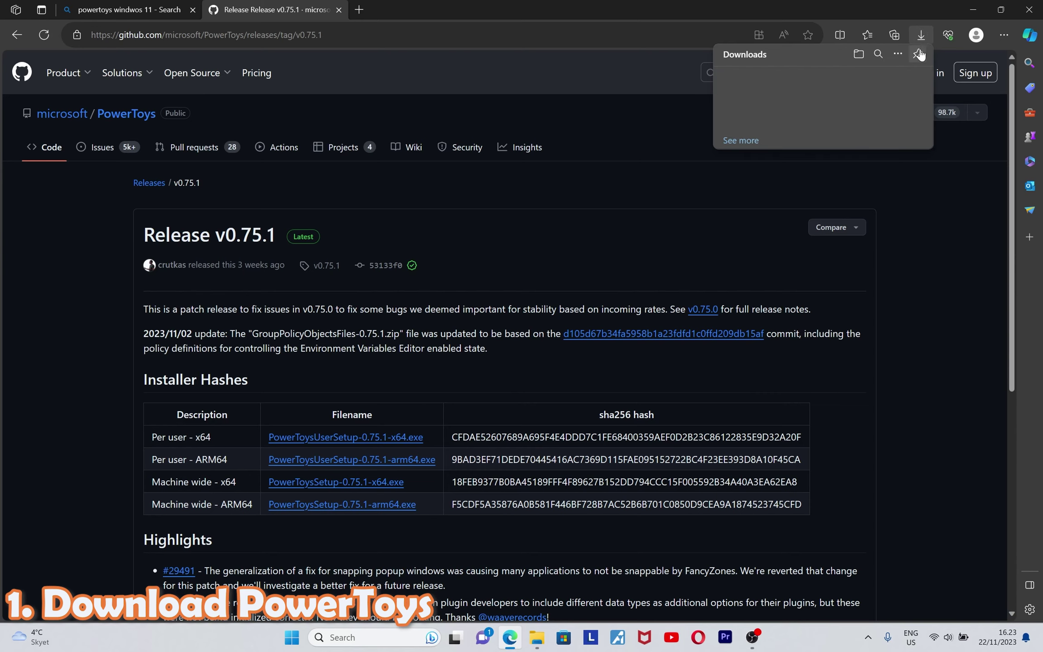
Hide Edge, open Downloads, select the x64 PowerToys installer, then minimize the window.
click(973, 9)
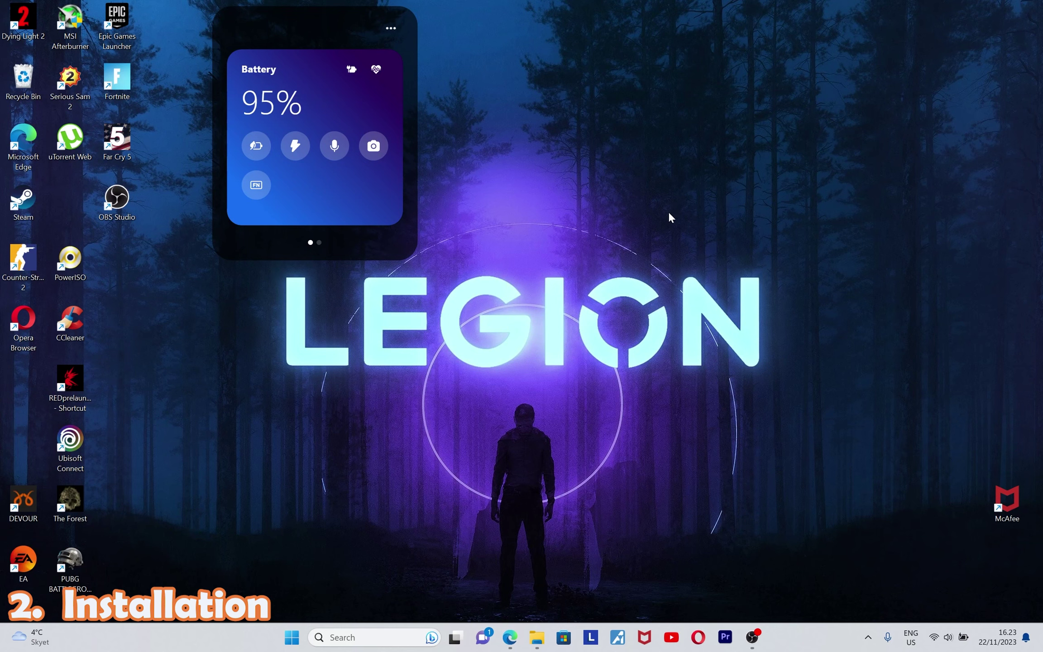
click(537, 638)
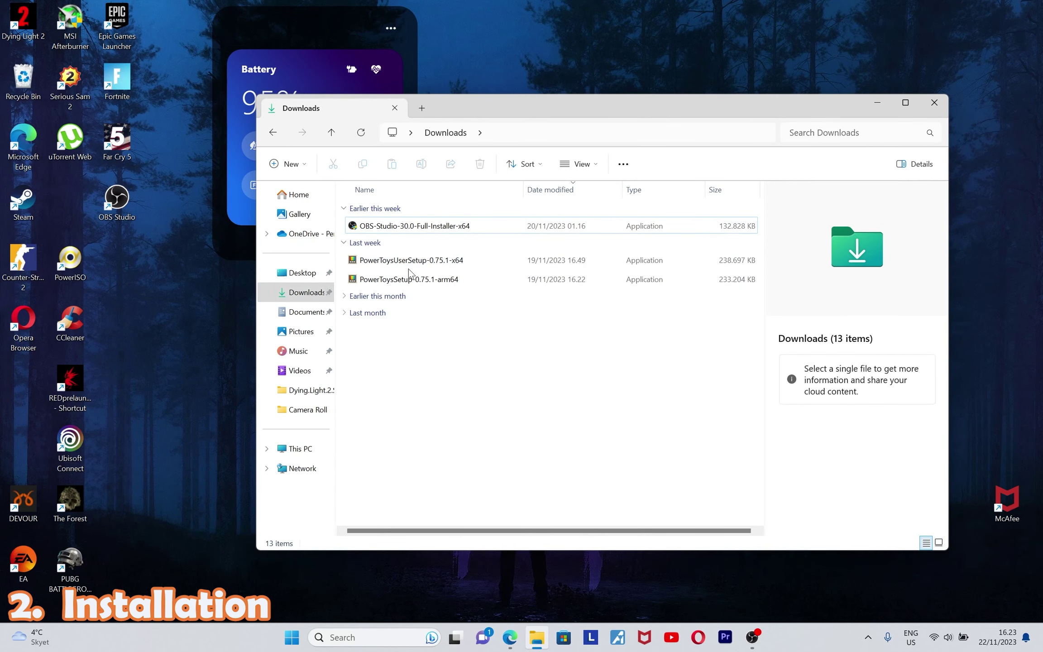
click(398, 260)
mouse_move(440, 280)
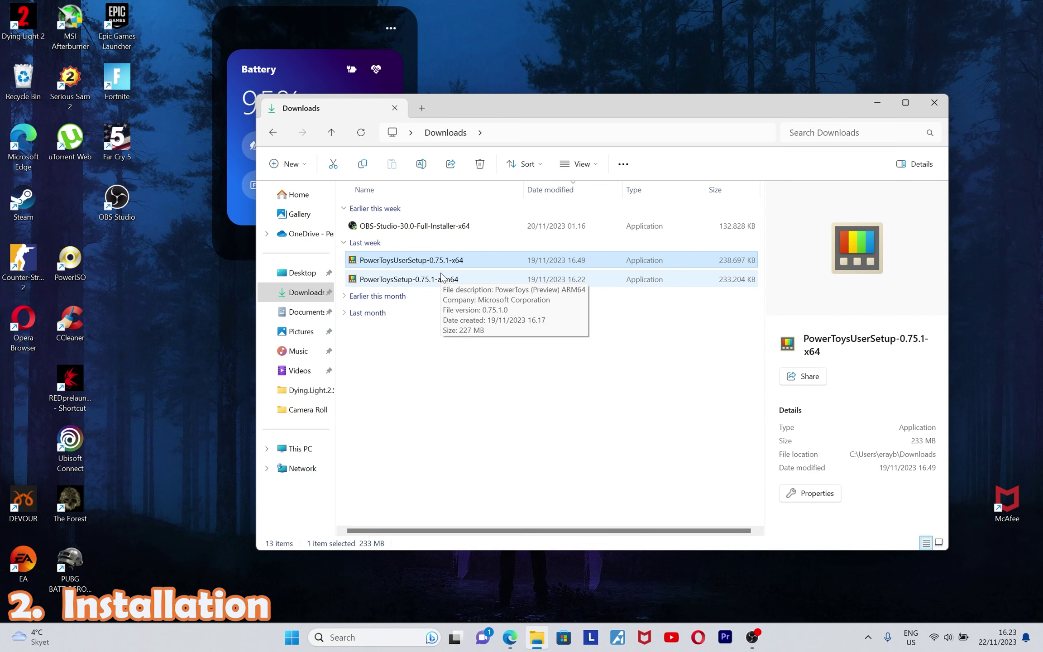
click(877, 103)
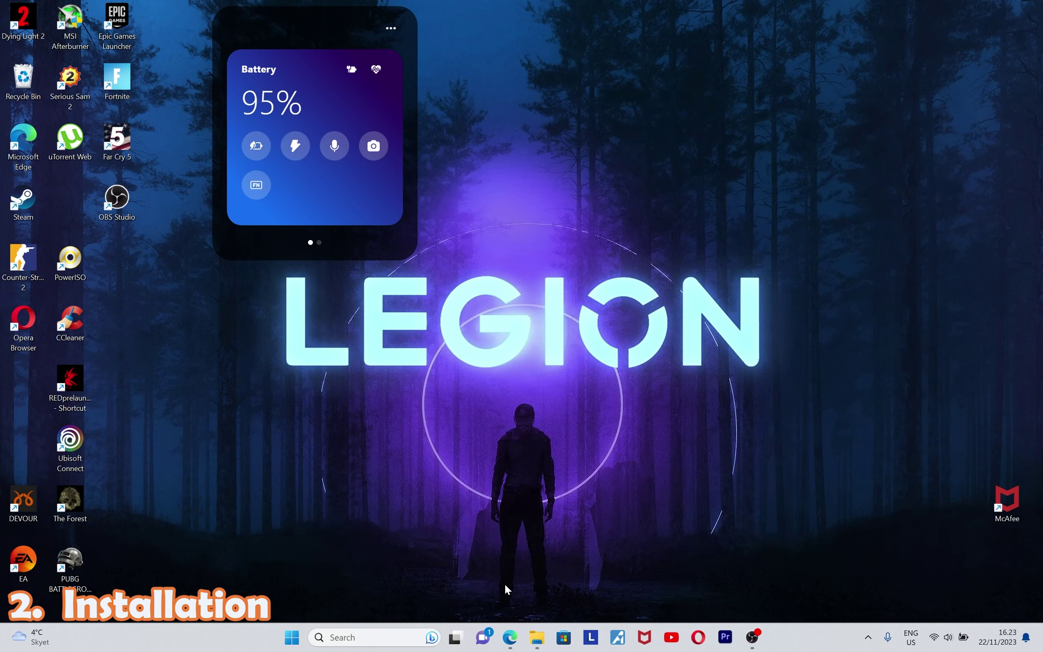
Launch PowerToys (Preview) from Windows search recent items to open its Dashboard.
click(381, 637)
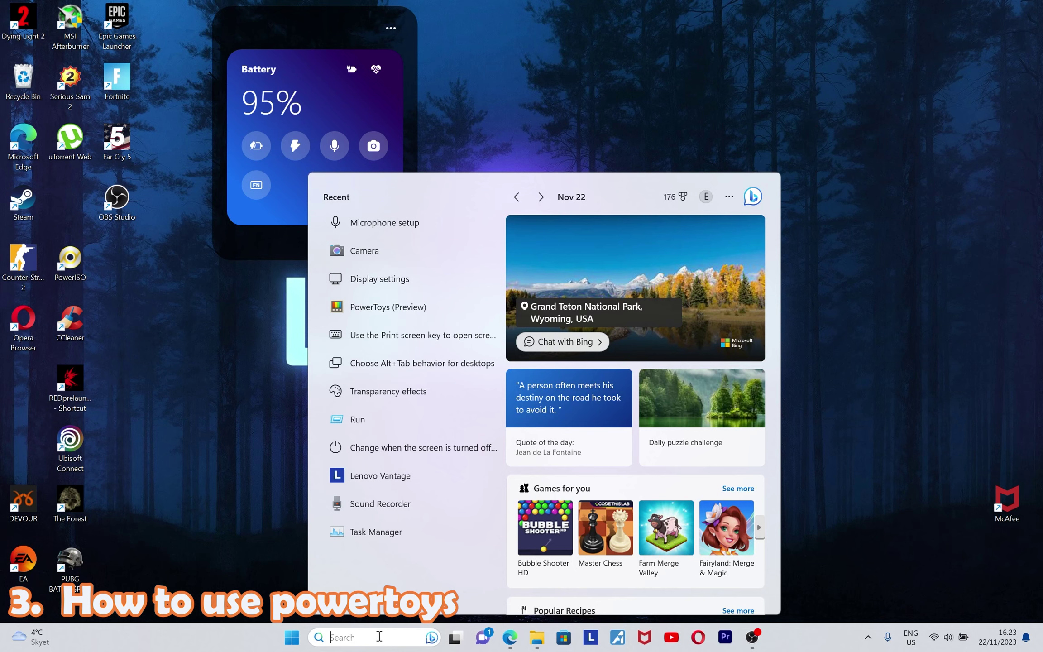
mouse_move(389, 308)
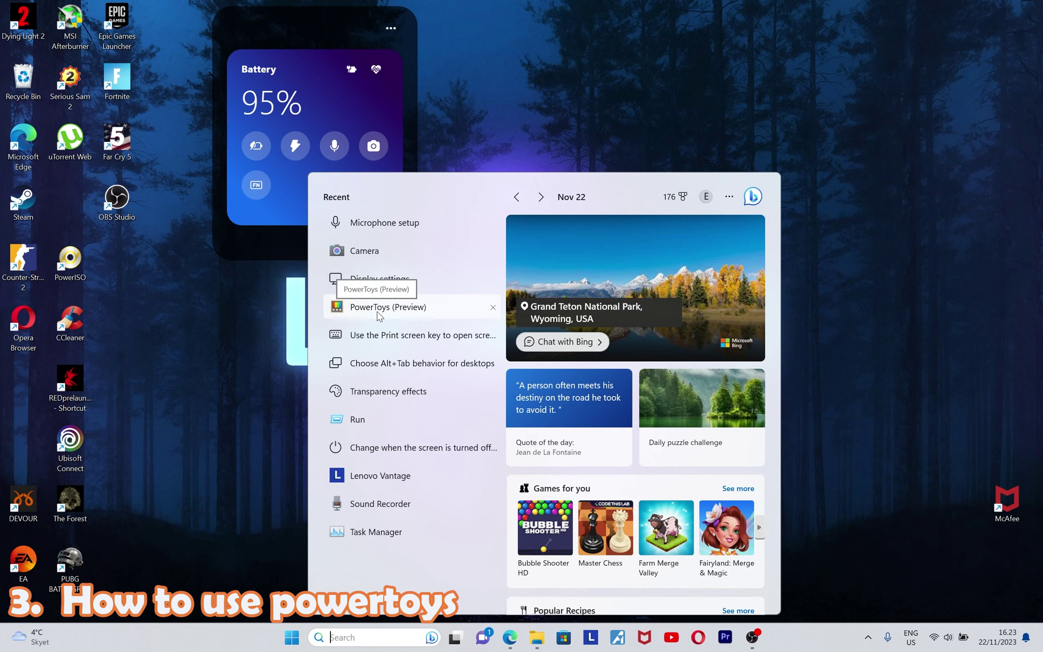
click(373, 307)
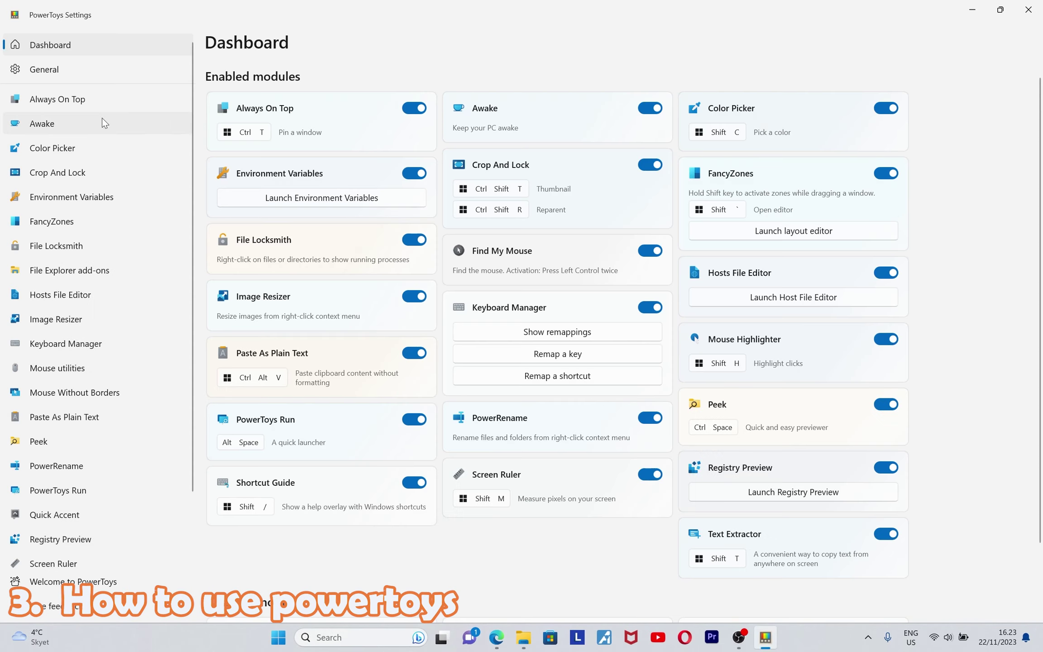
Open Keyboard Manager and its Remap shortcuts editor listing the two existing remappings.
click(41, 347)
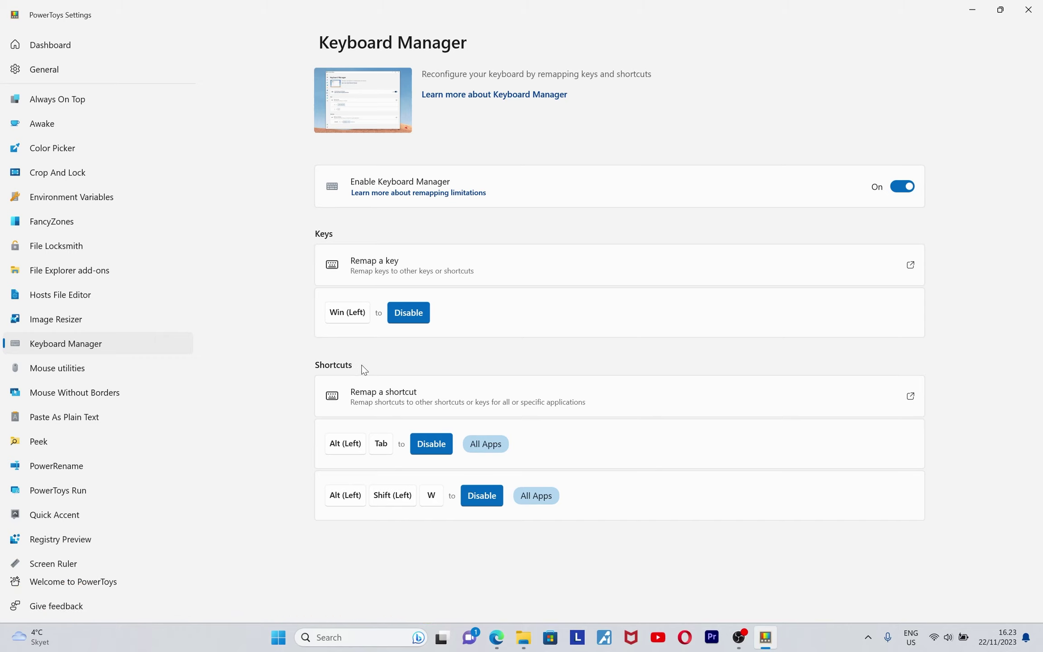
click(377, 396)
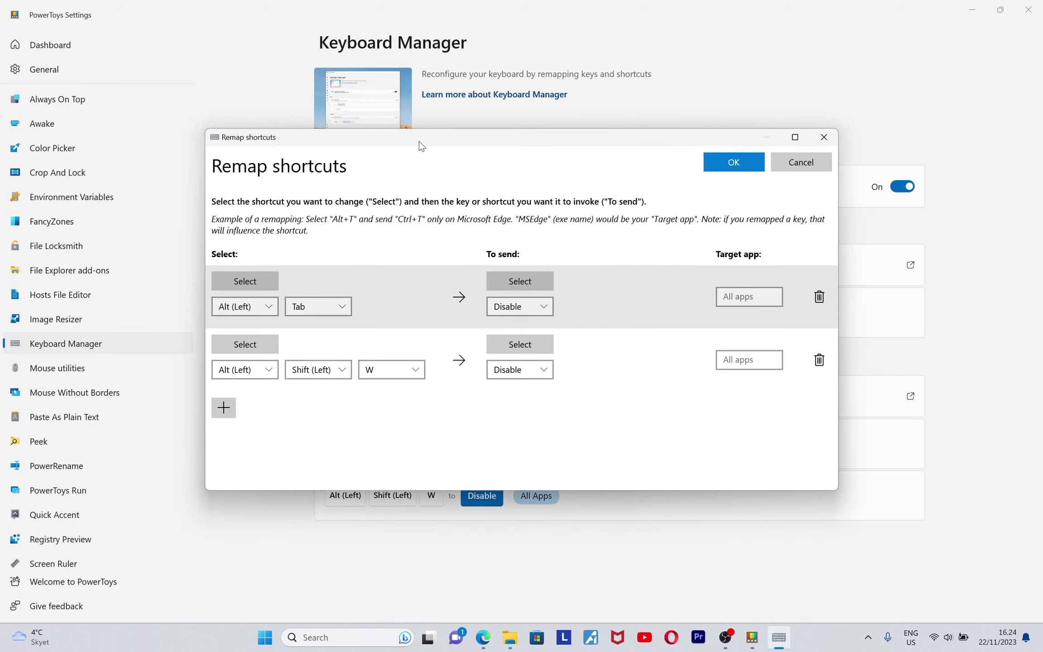
Add a third remapping row, attempt a shortcut capture, and discard it.
click(224, 408)
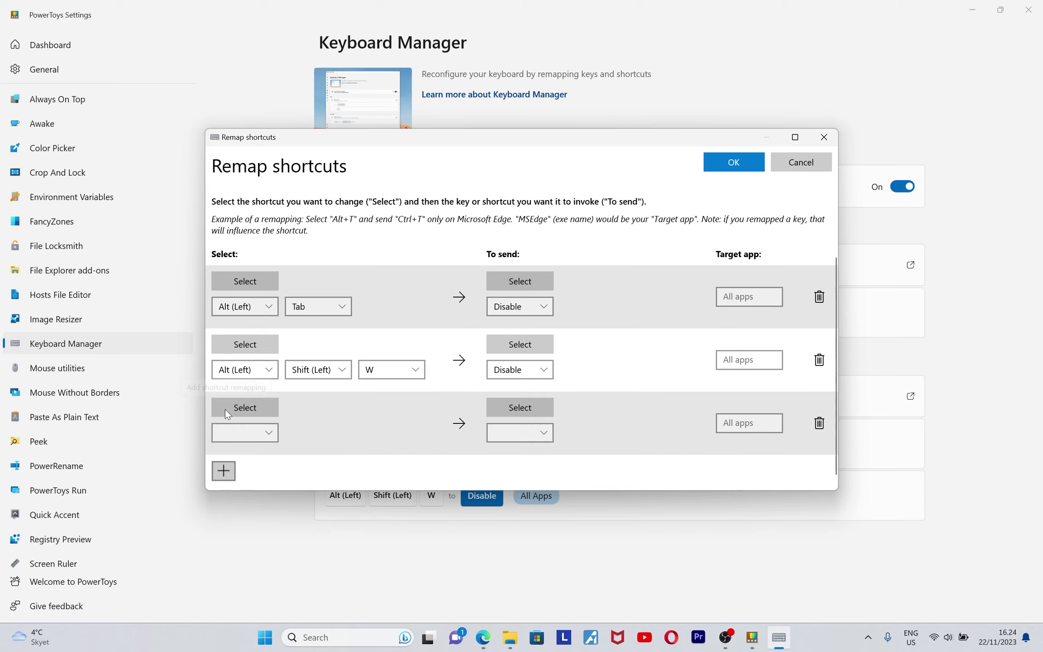
click(251, 410)
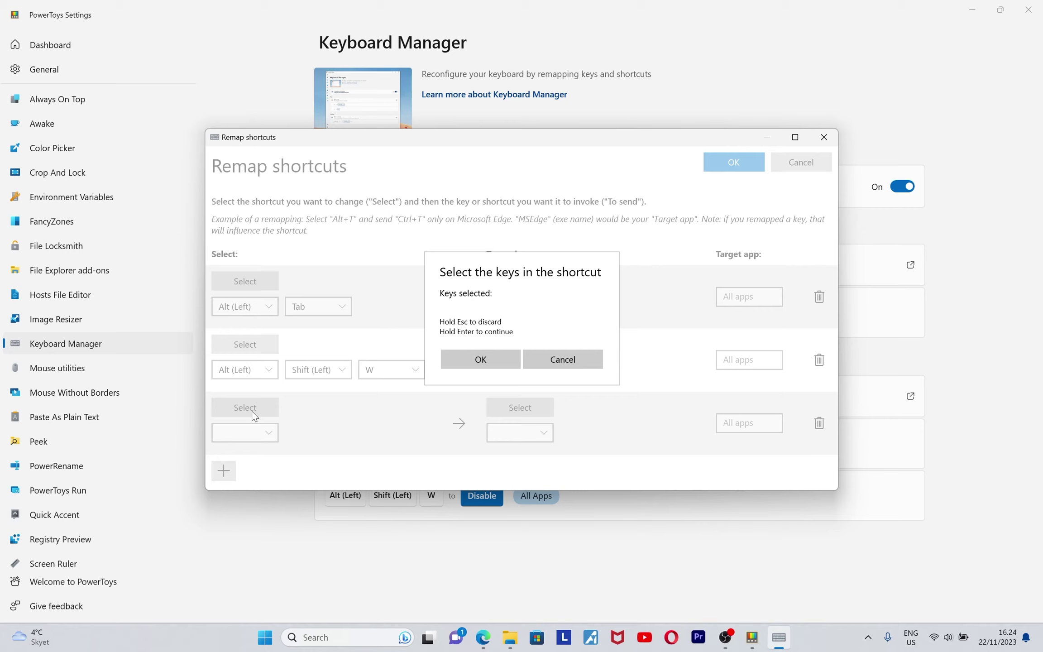
key(alt+Tab)
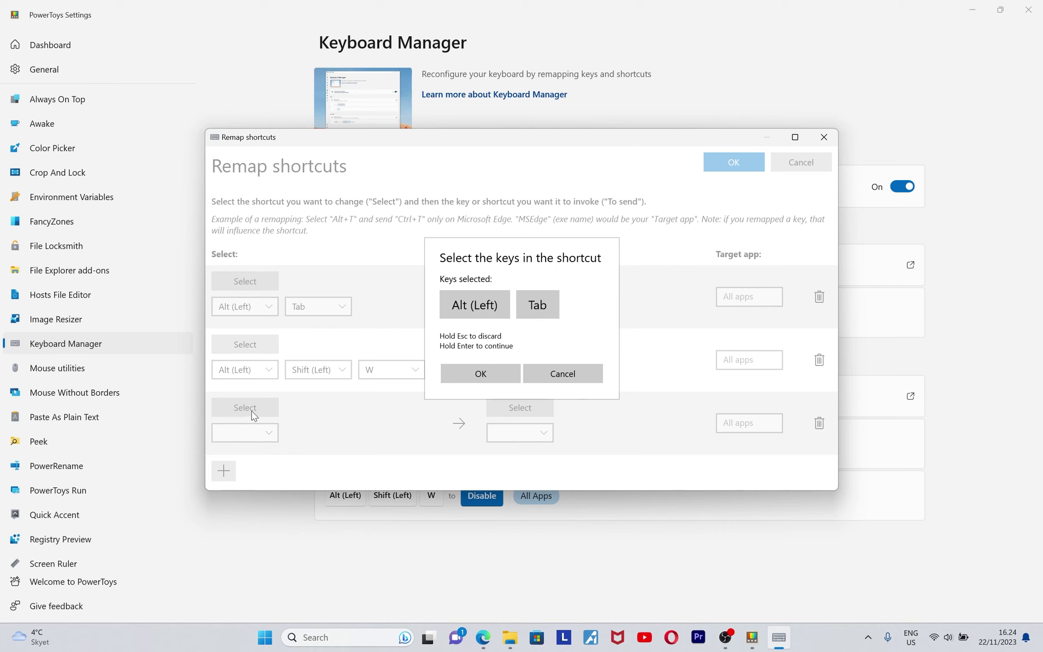
key(w)
key(alt+w)
click(570, 373)
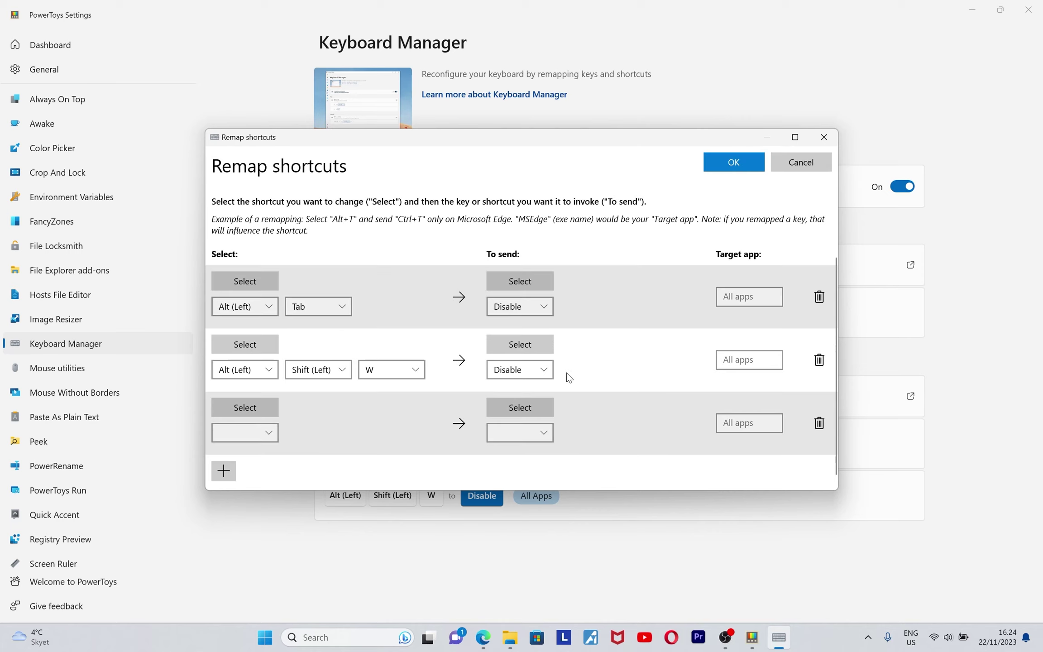
Recapture Alt (Left) + W as the third row's original shortcut and accept it.
click(261, 407)
click(479, 357)
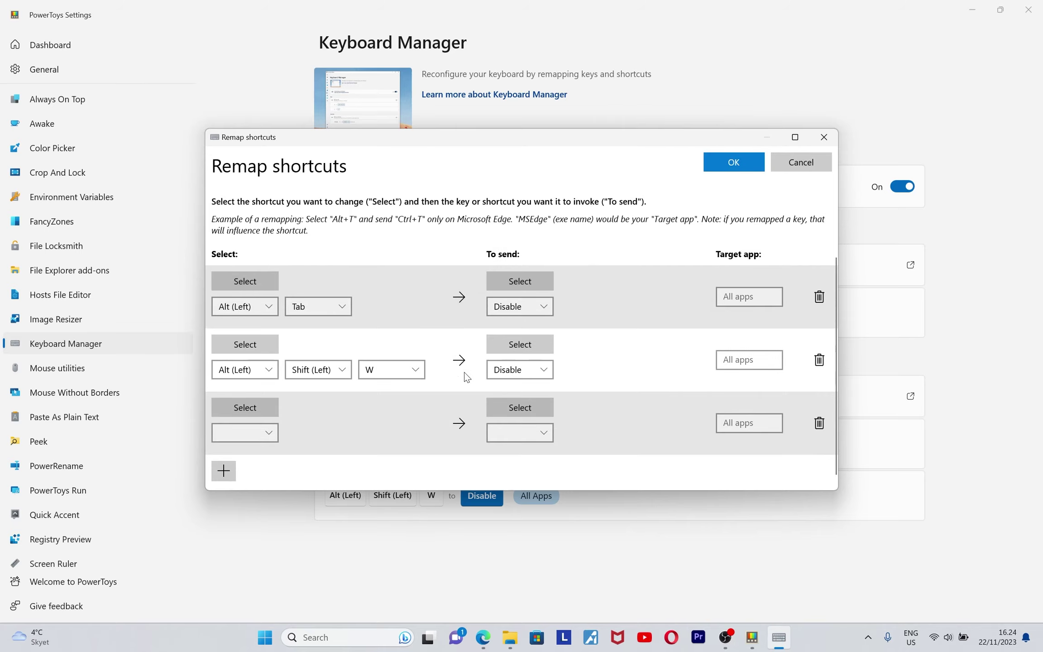
click(242, 407)
key(alt+Tab)
key(alt+w)
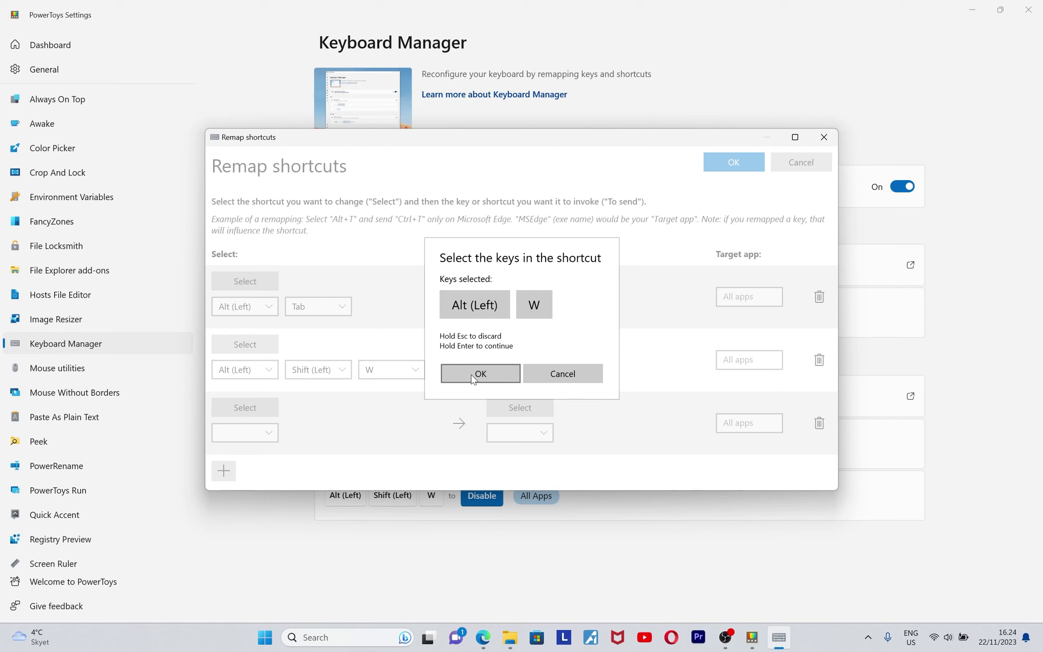
click(474, 379)
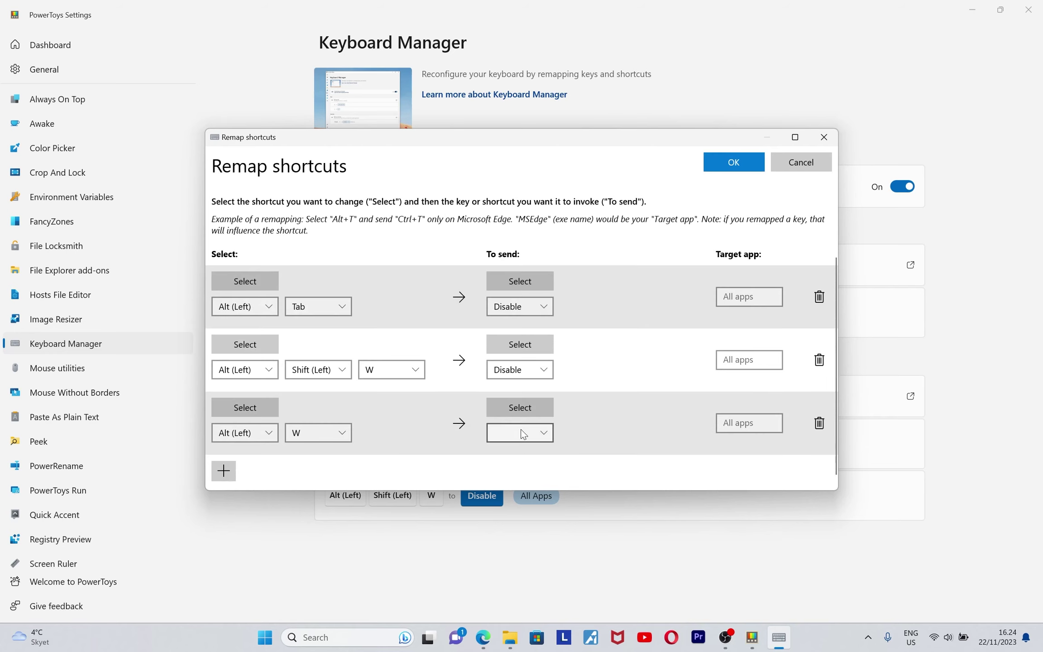
Map Alt (Left) + W to Disable and confirm the Remap shortcuts editor.
click(538, 432)
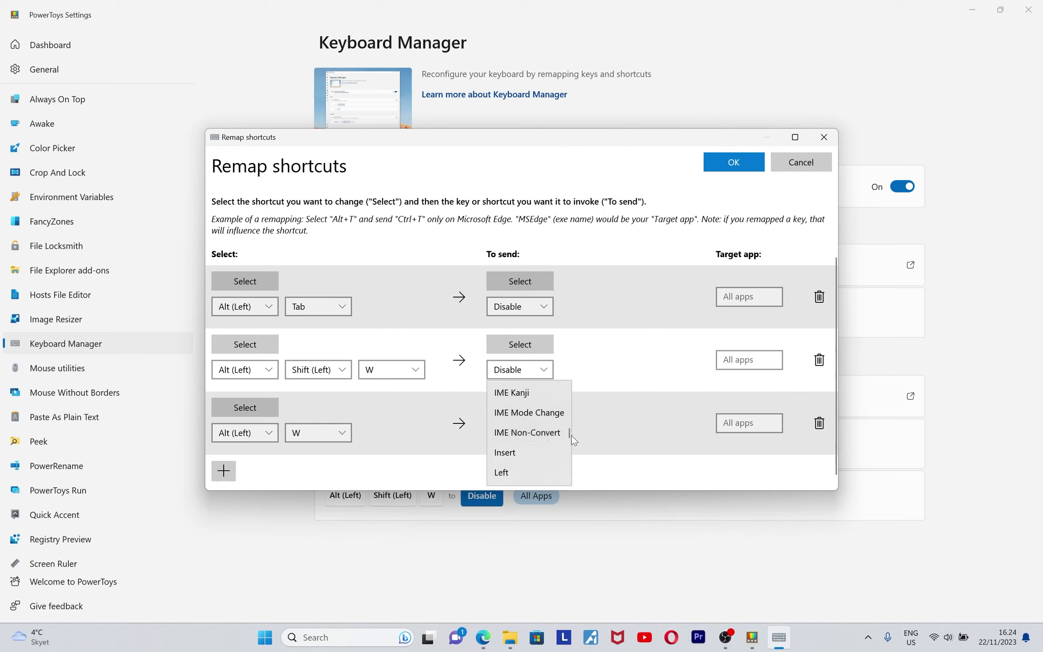
drag(570, 432, 568, 395)
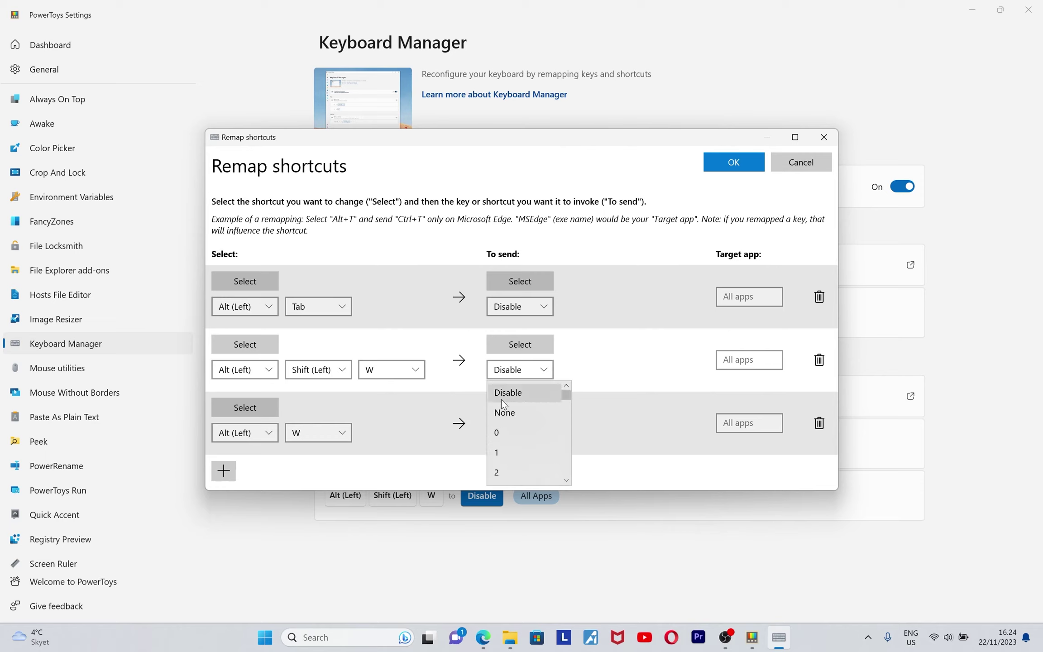
click(530, 397)
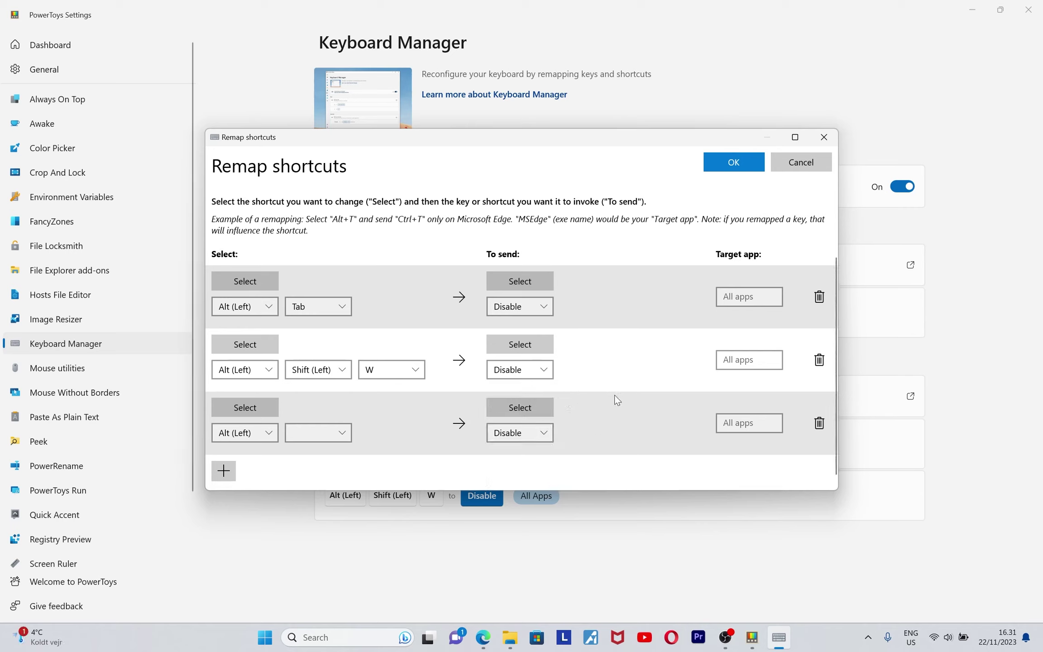
click(719, 163)
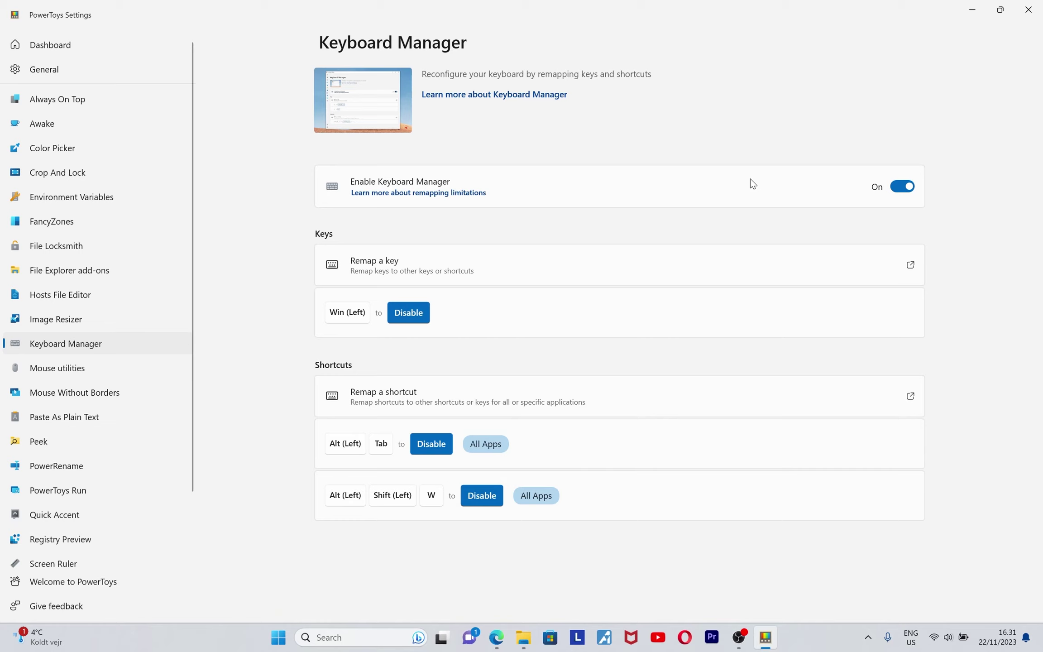
Minimize PowerToys and bring up the OBS Studio window from the taskbar.
click(976, 13)
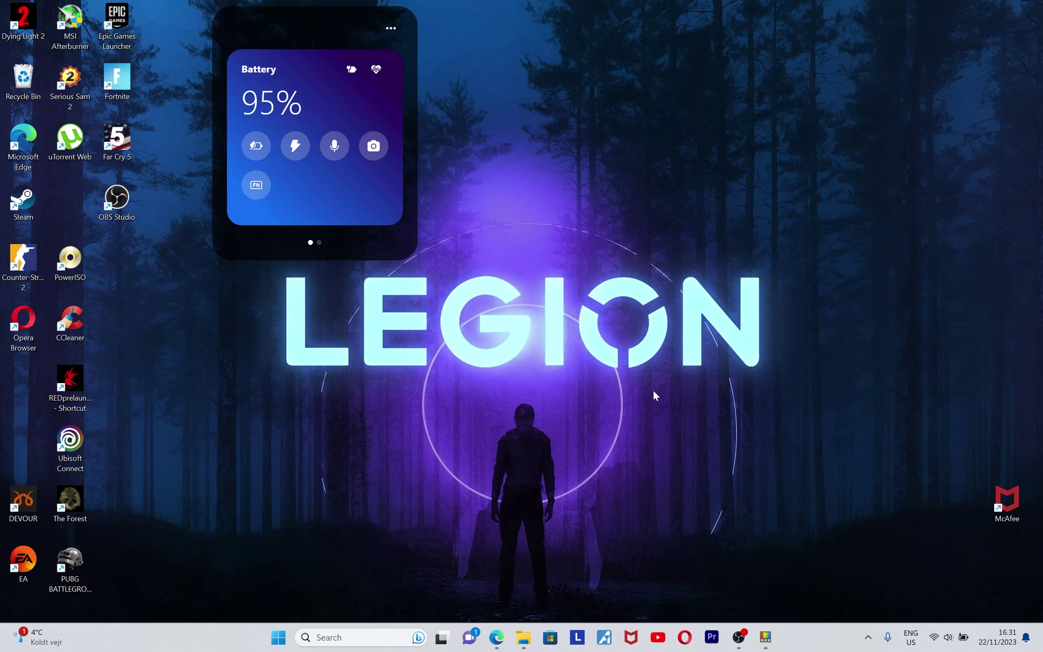
click(739, 638)
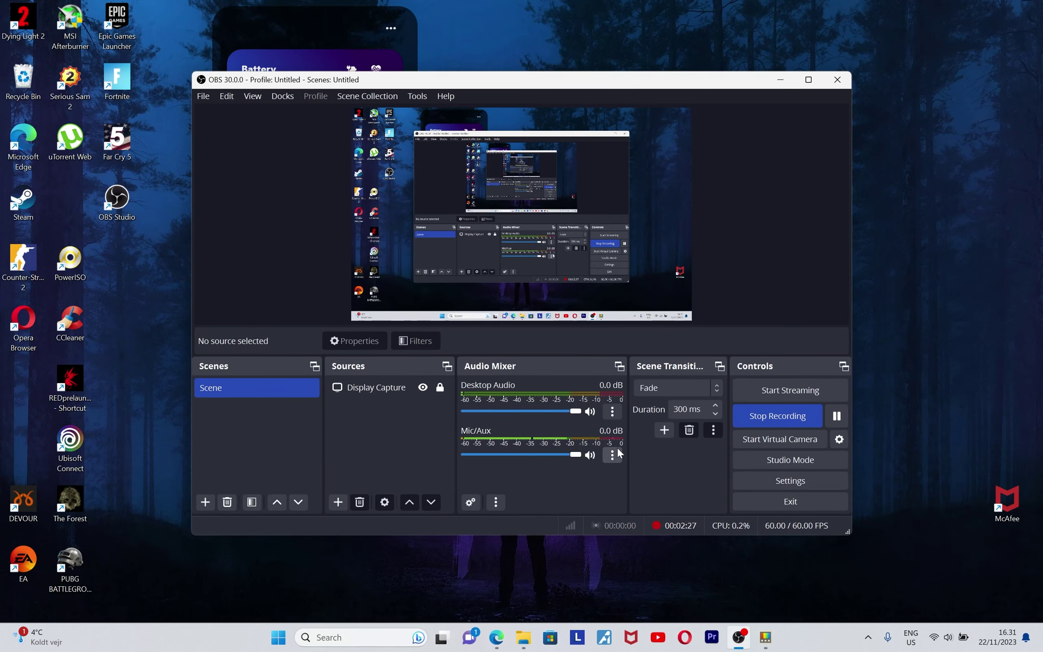